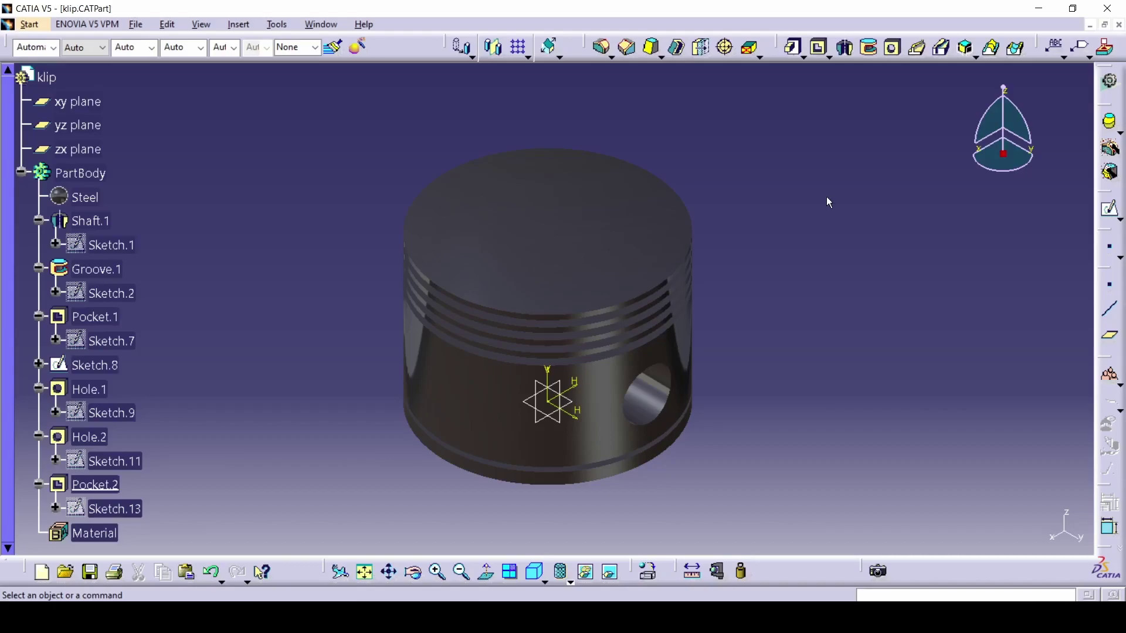
drag(446, 48, 840, 198)
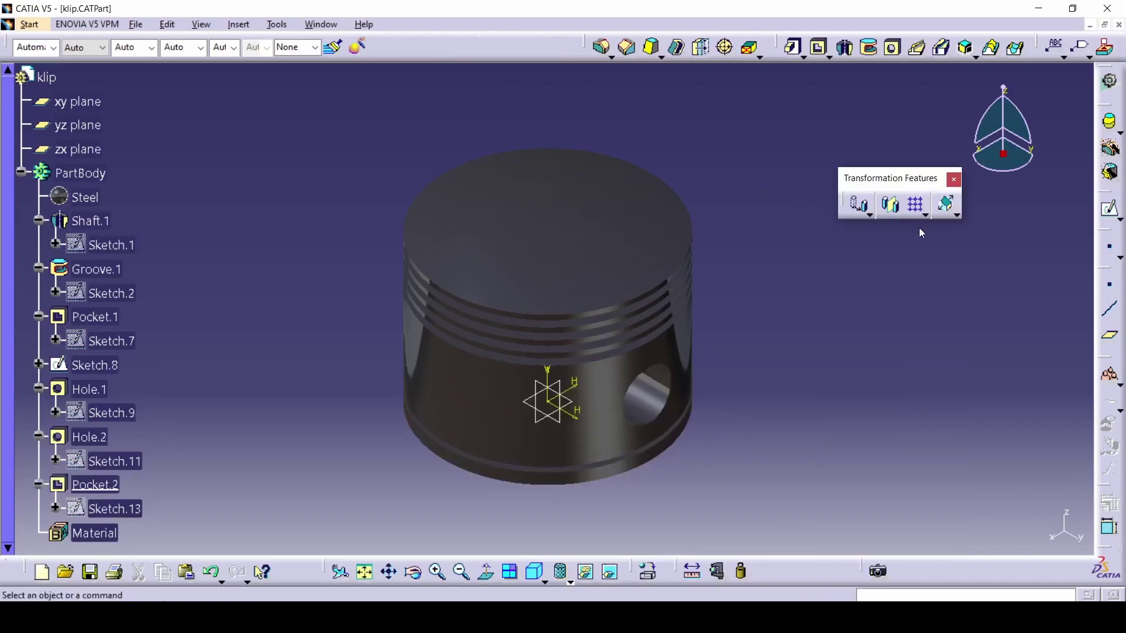
click(956, 216)
right_click(524, 46)
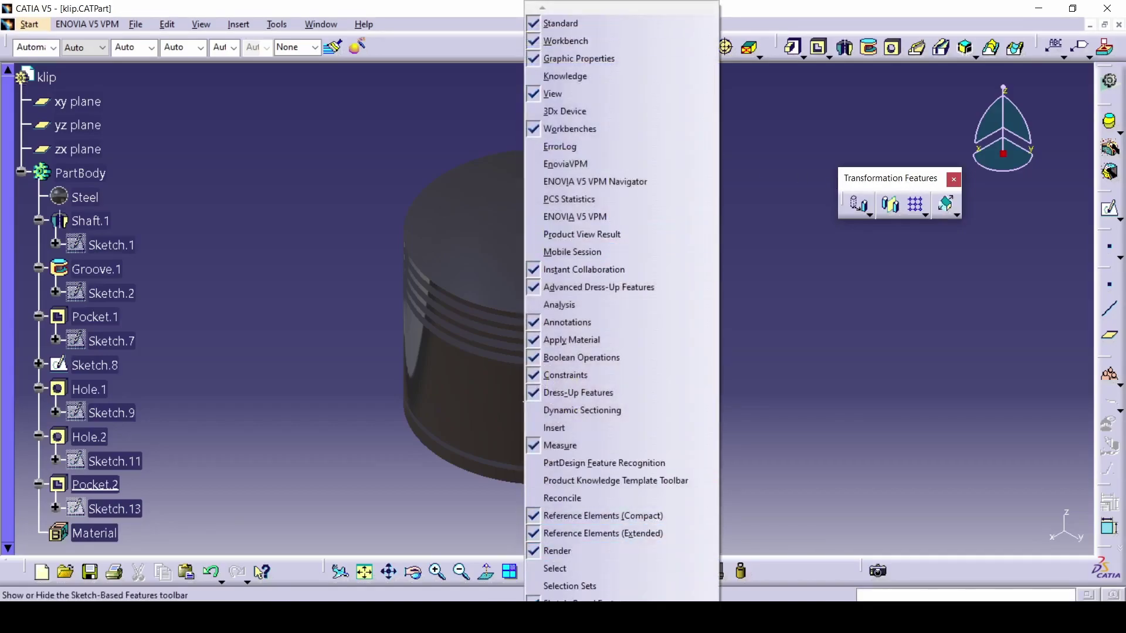
scroll(555, 290, down, 5)
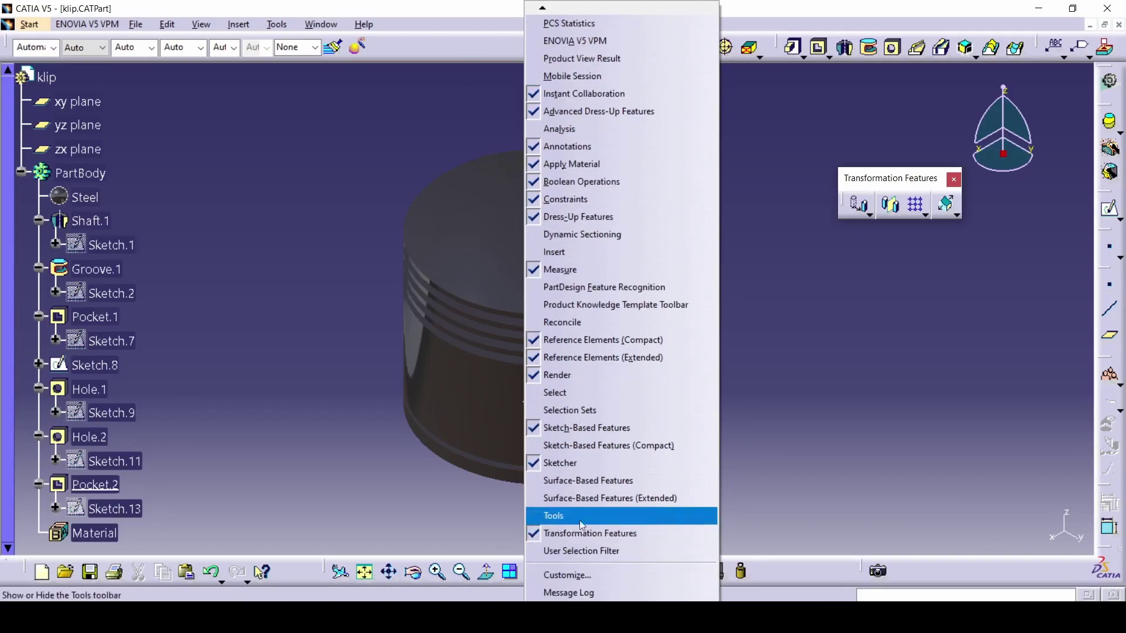
click(563, 515)
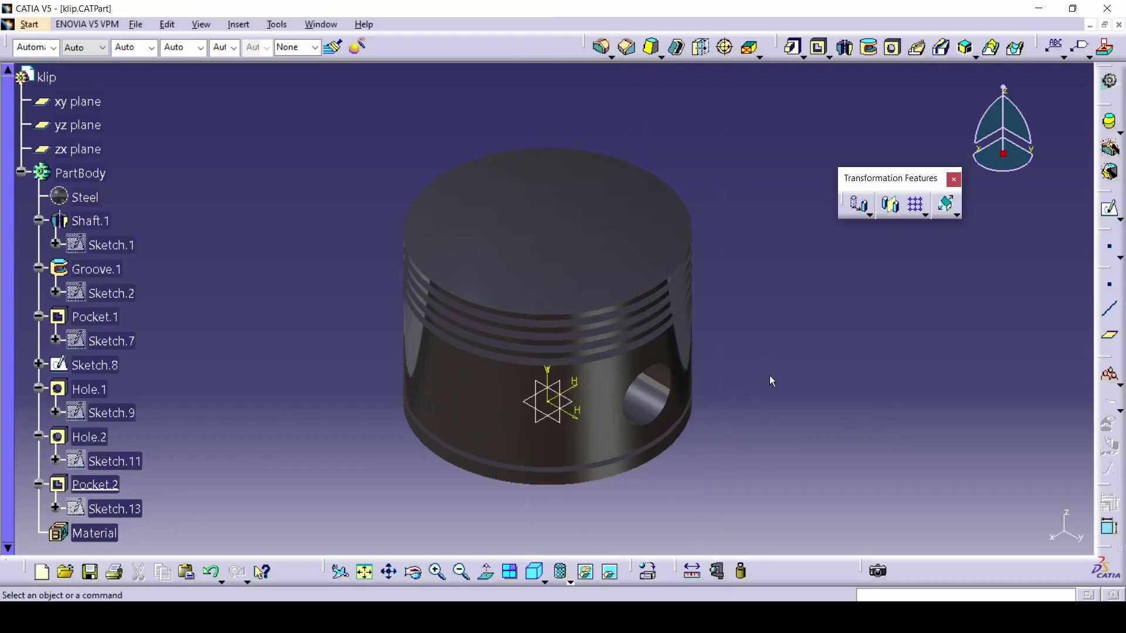
drag(768, 532, 771, 473)
drag(740, 511, 755, 434)
Create Sketch.15 on the yz plane with one point at the origin, then exit the sketch
click(564, 433)
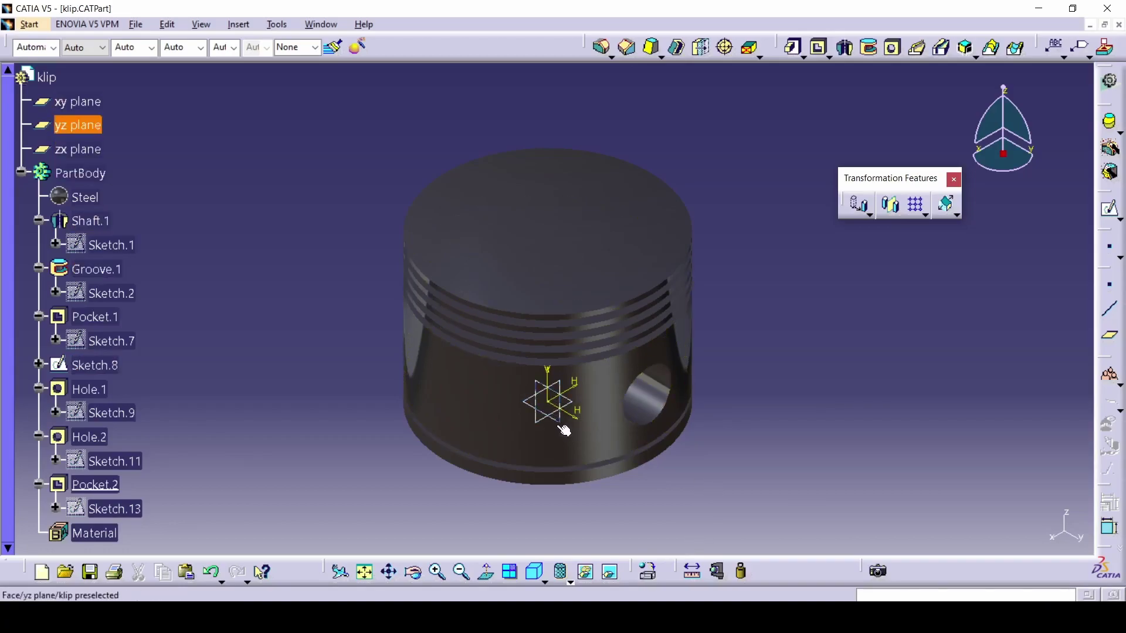
click(1109, 208)
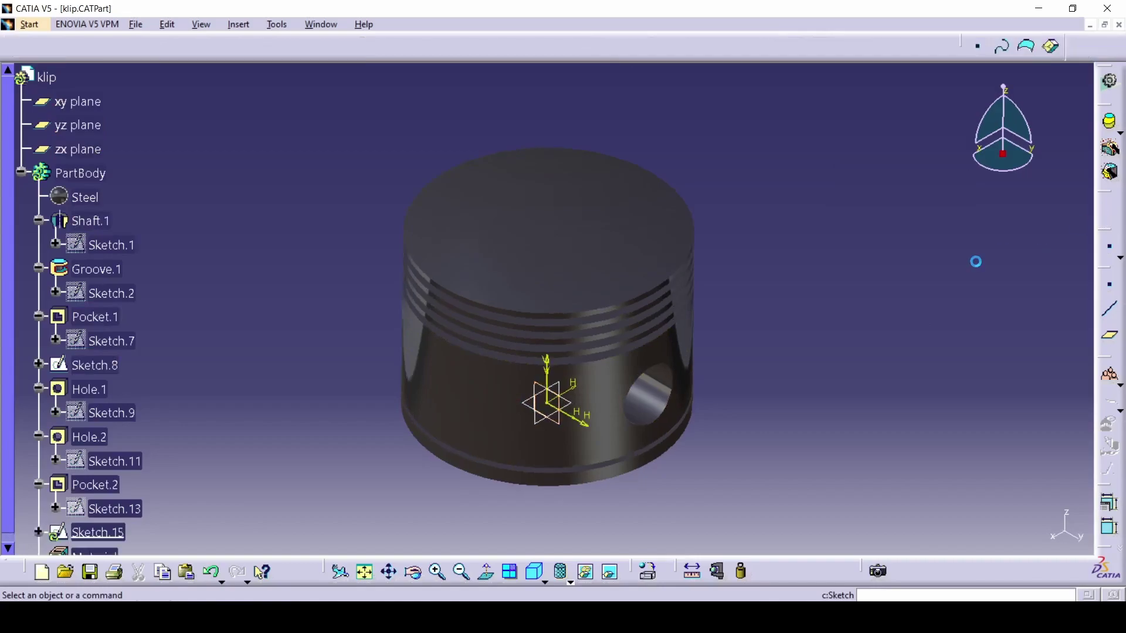
click(1109, 404)
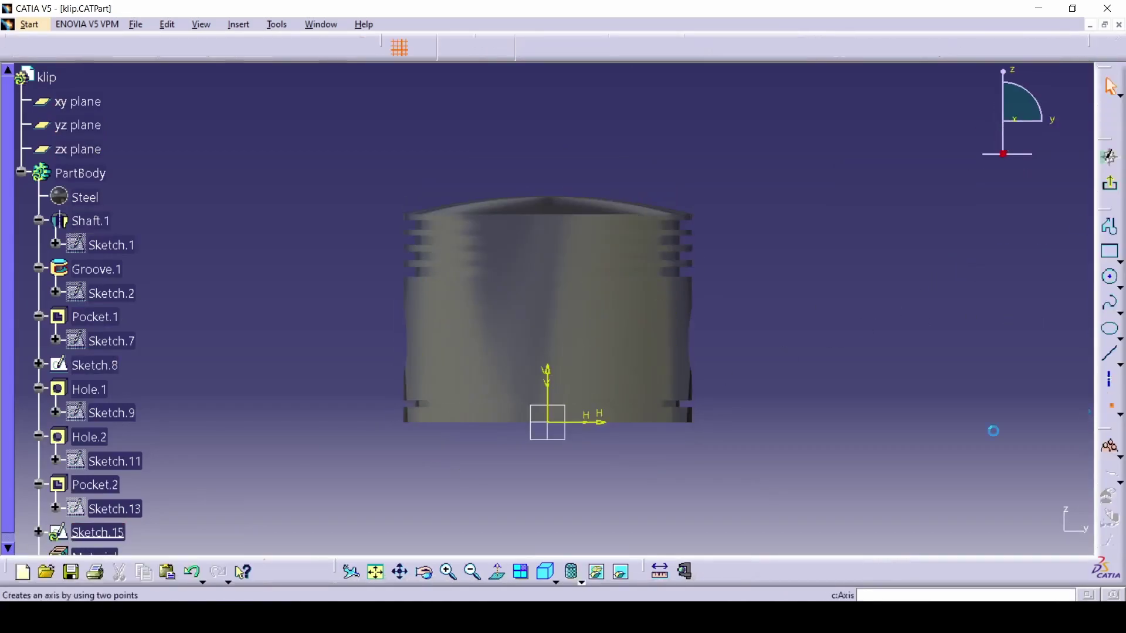
click(548, 420)
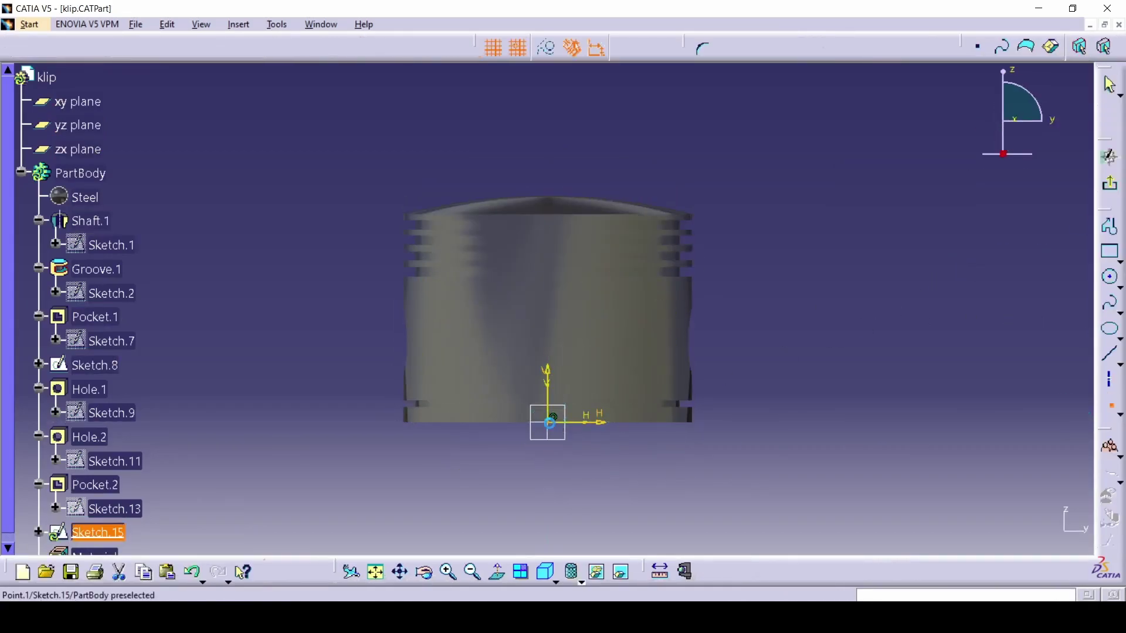
click(1109, 156)
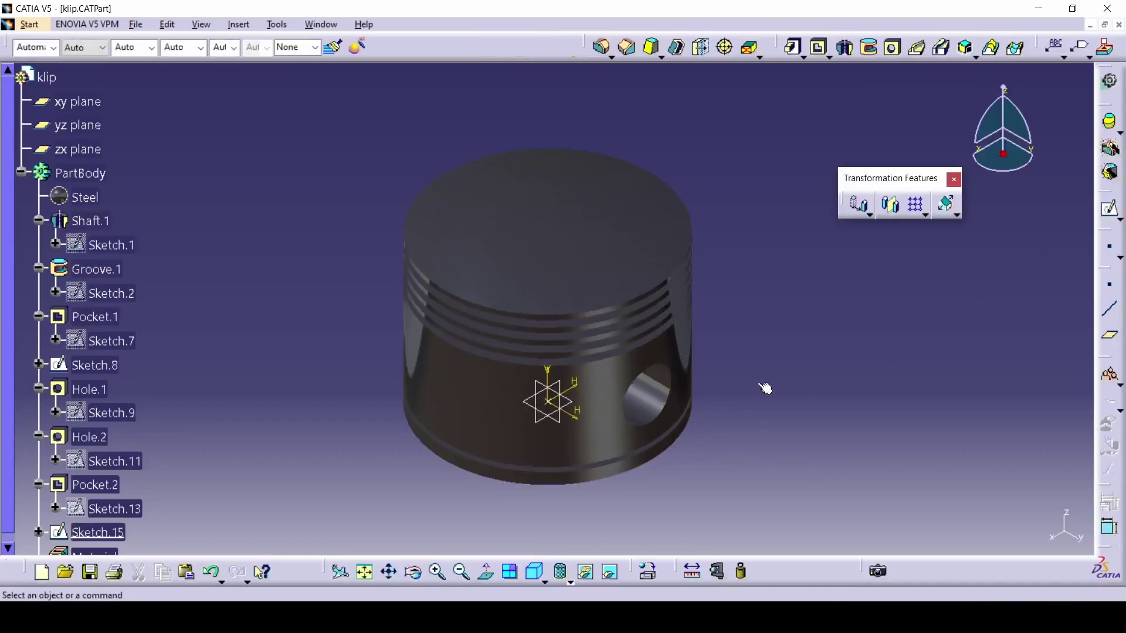
Check the Scaling/Affinity options and select the whole PartBody after browsing Groove.1, Pocket.1 and Hole.1
click(957, 216)
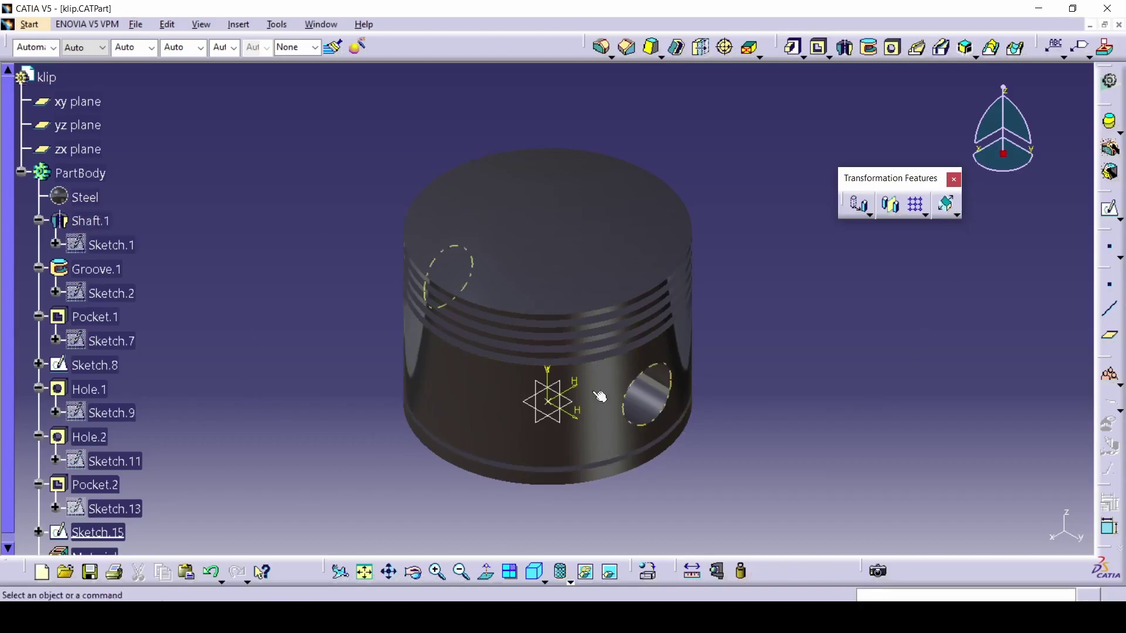
click(80, 173)
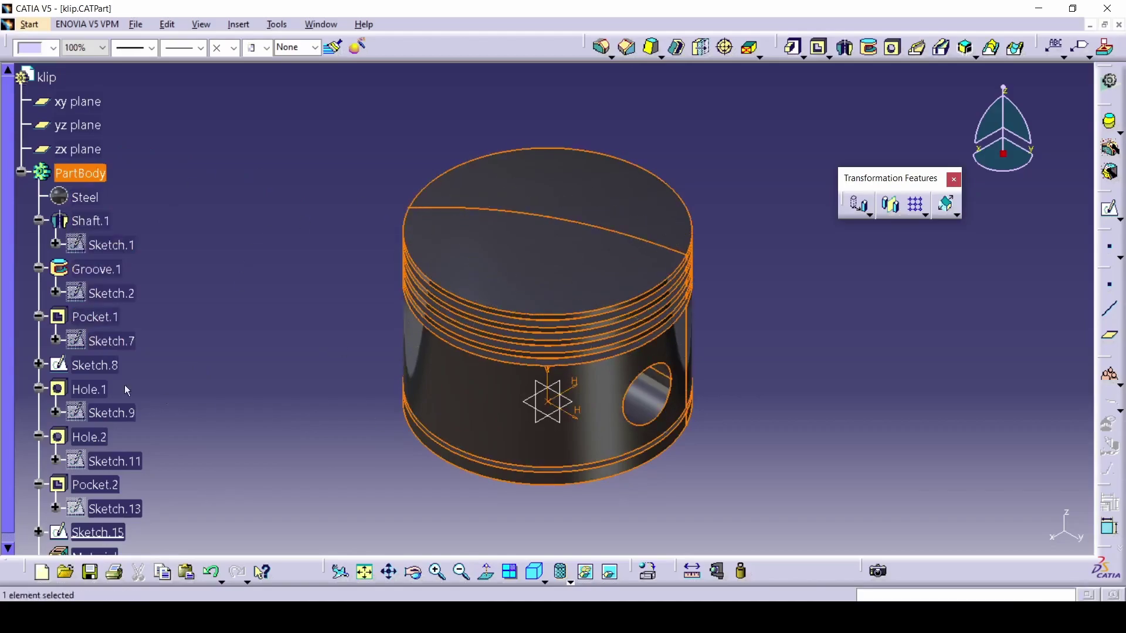
click(91, 270)
click(94, 316)
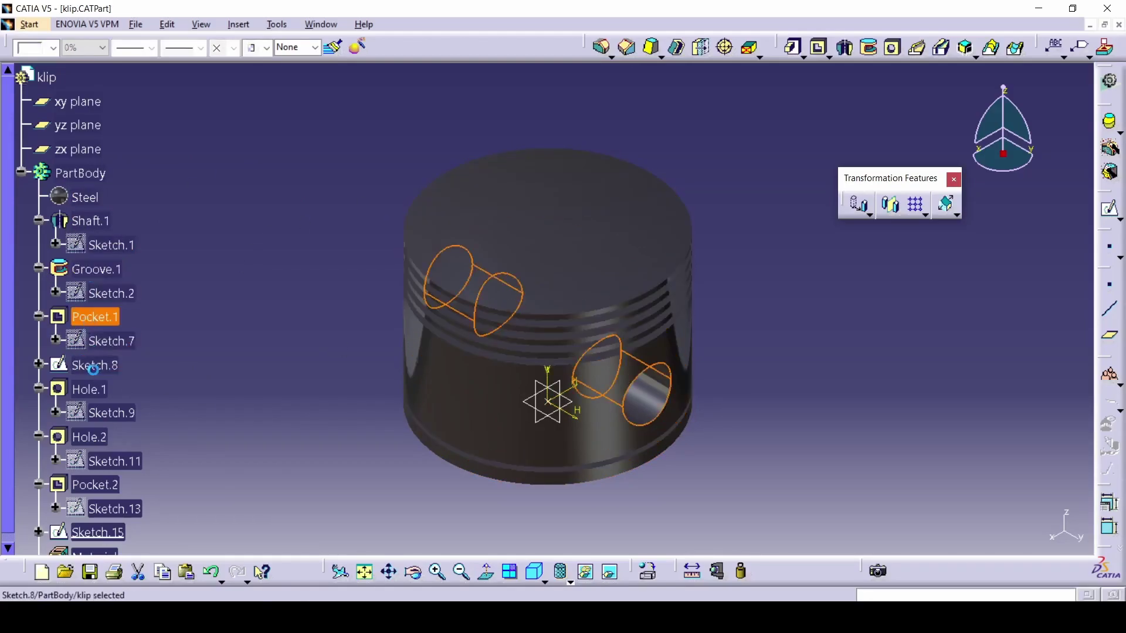
click(88, 389)
click(81, 173)
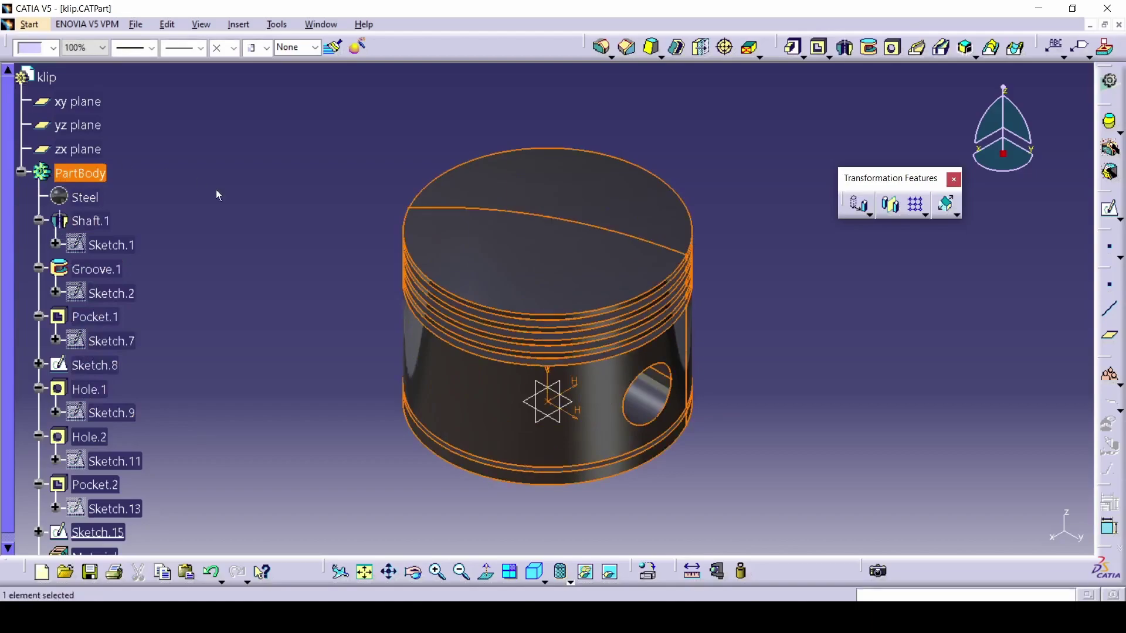
Scale PartBody to half size, ratio 0.5, with Sketch.15 as the reference
click(956, 215)
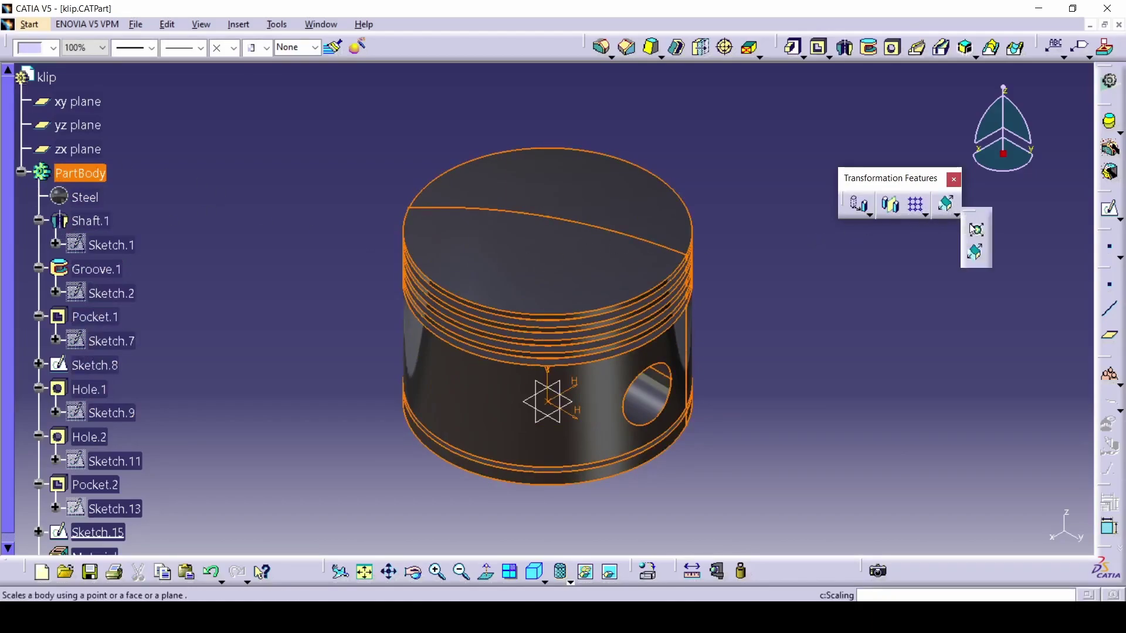
click(974, 229)
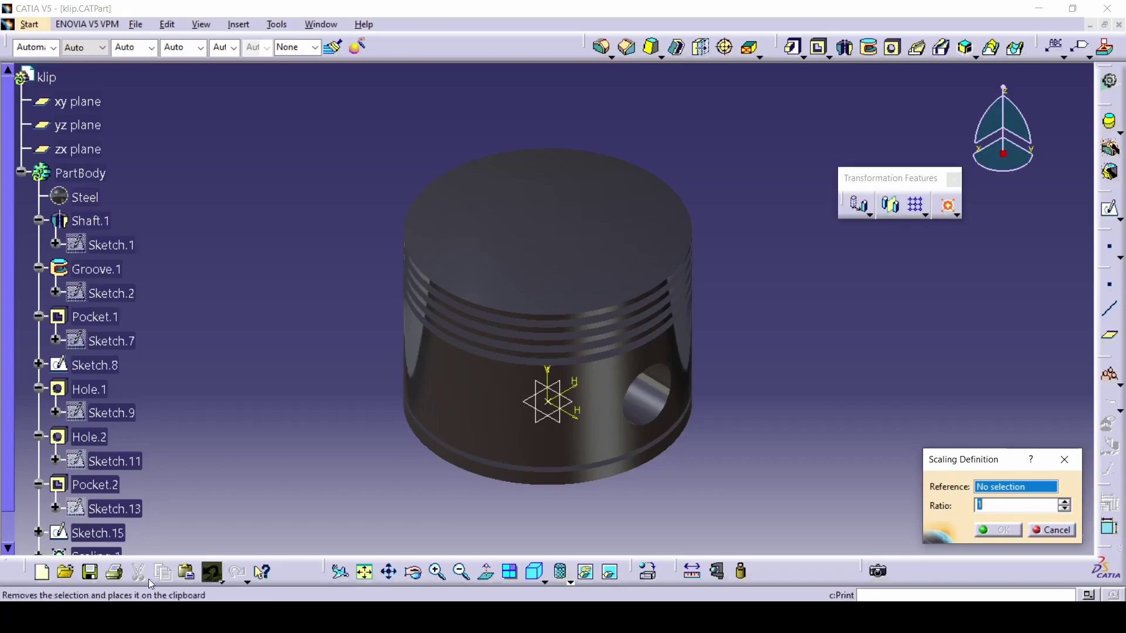
click(545, 406)
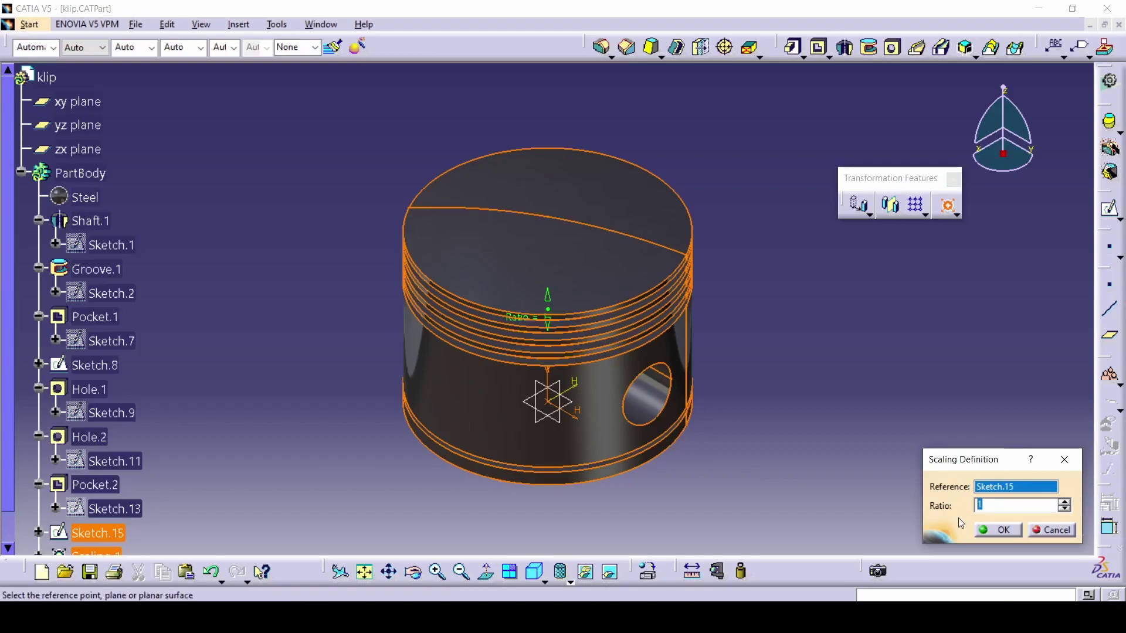
text(0.4)
click(1007, 532)
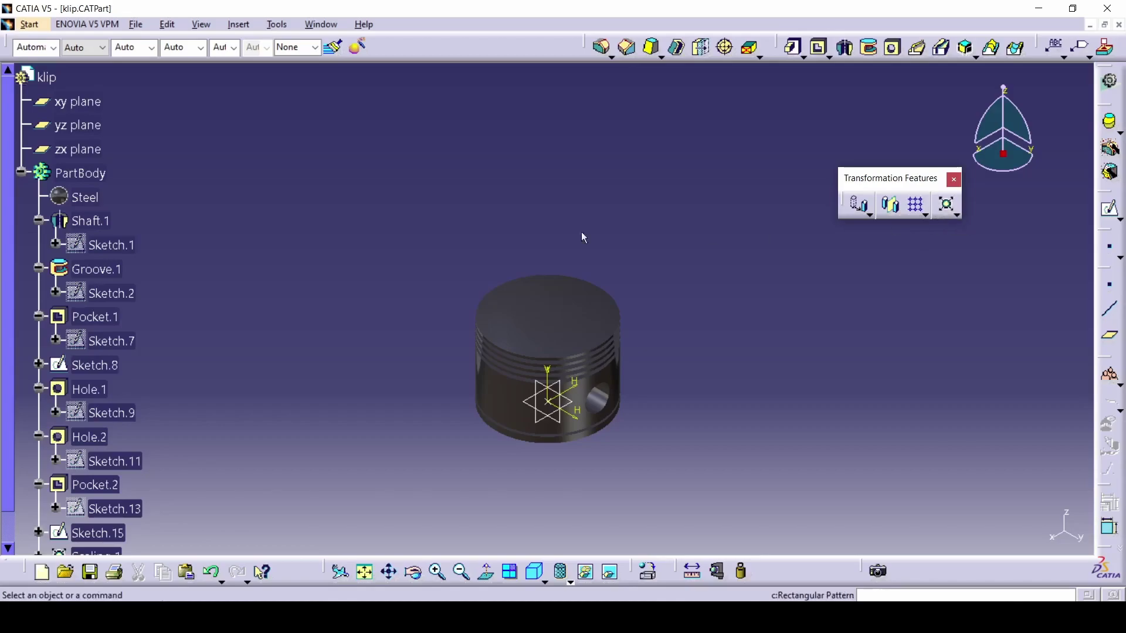
Add Scaling.2 on PartBody with ratio 2 referenced to the xy plane
click(81, 173)
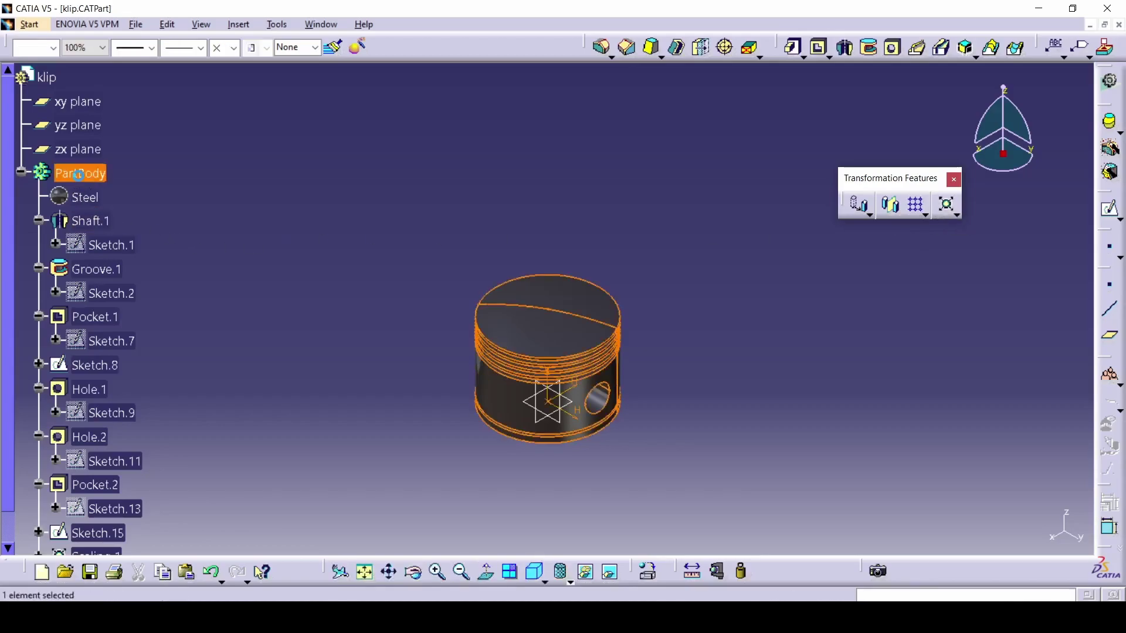
click(948, 210)
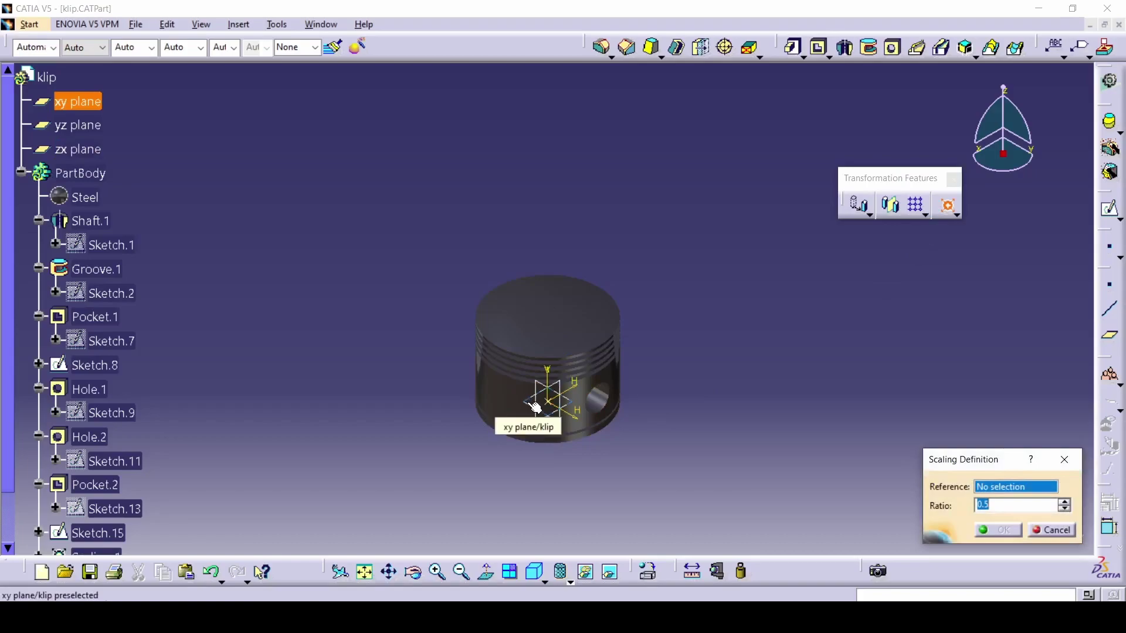
click(535, 405)
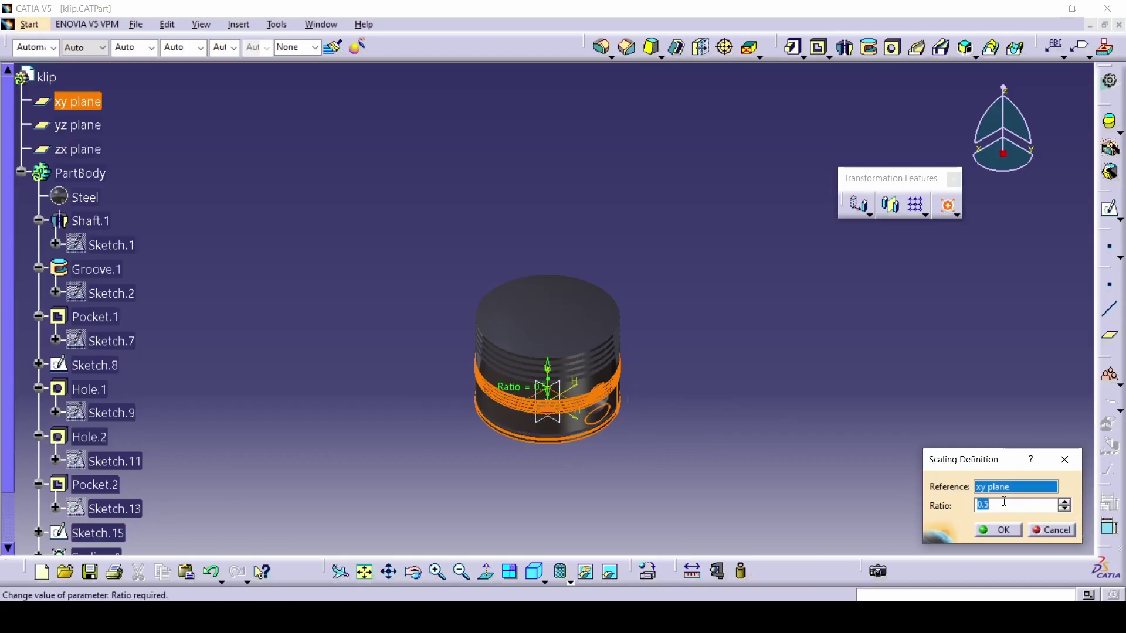
text(2)
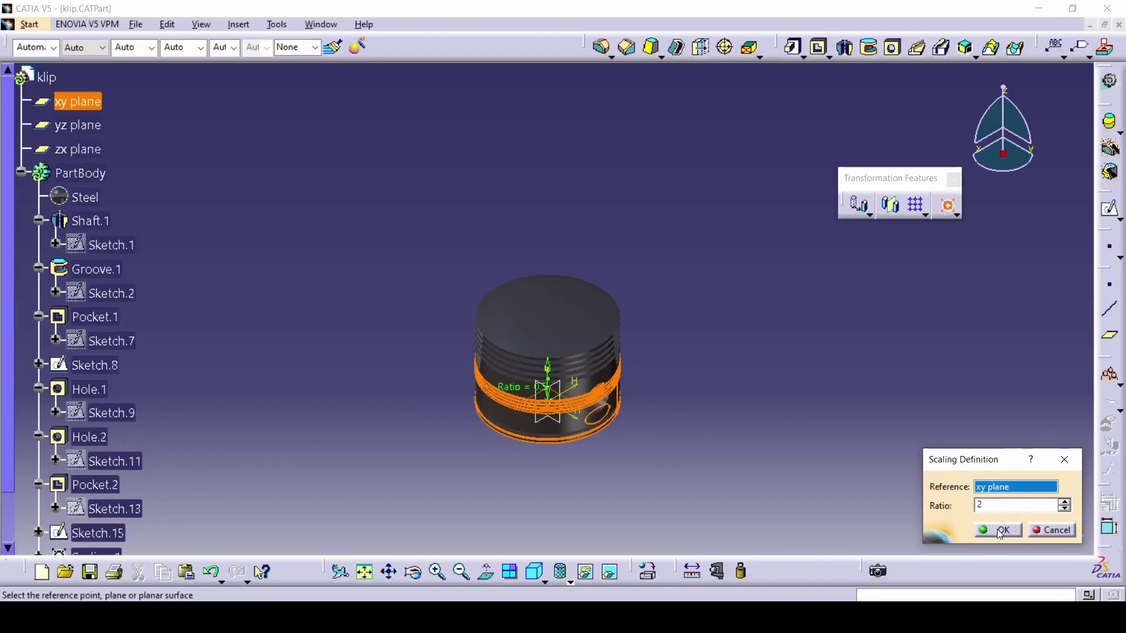
click(994, 535)
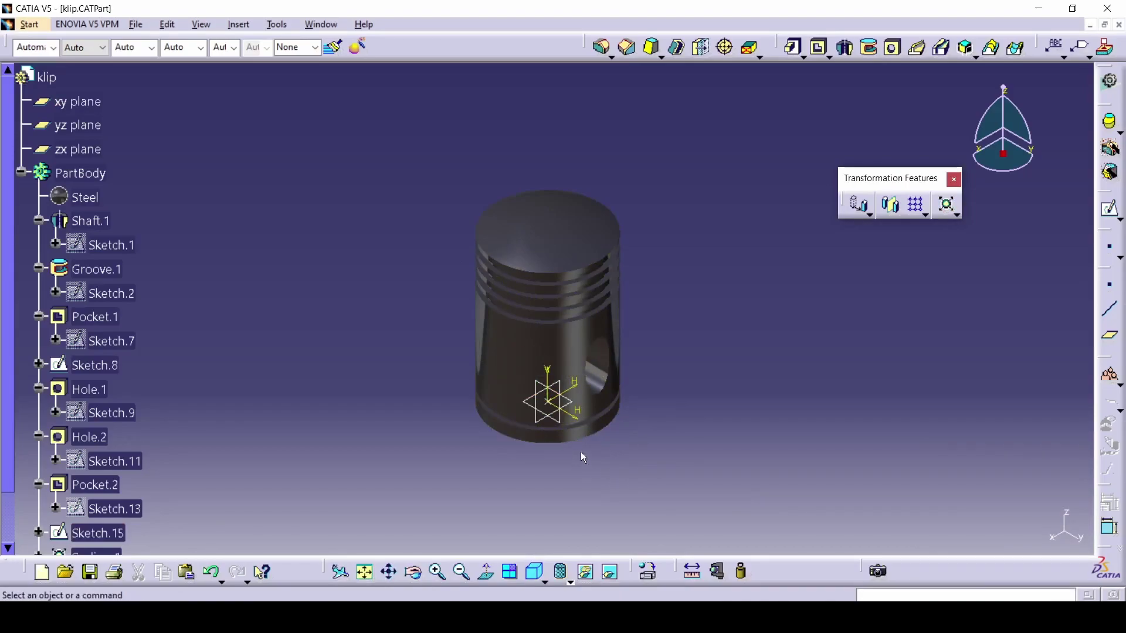
Start an Affinity using Sketch.15 as origin, the xy plane, and HDirection as X axis
click(957, 216)
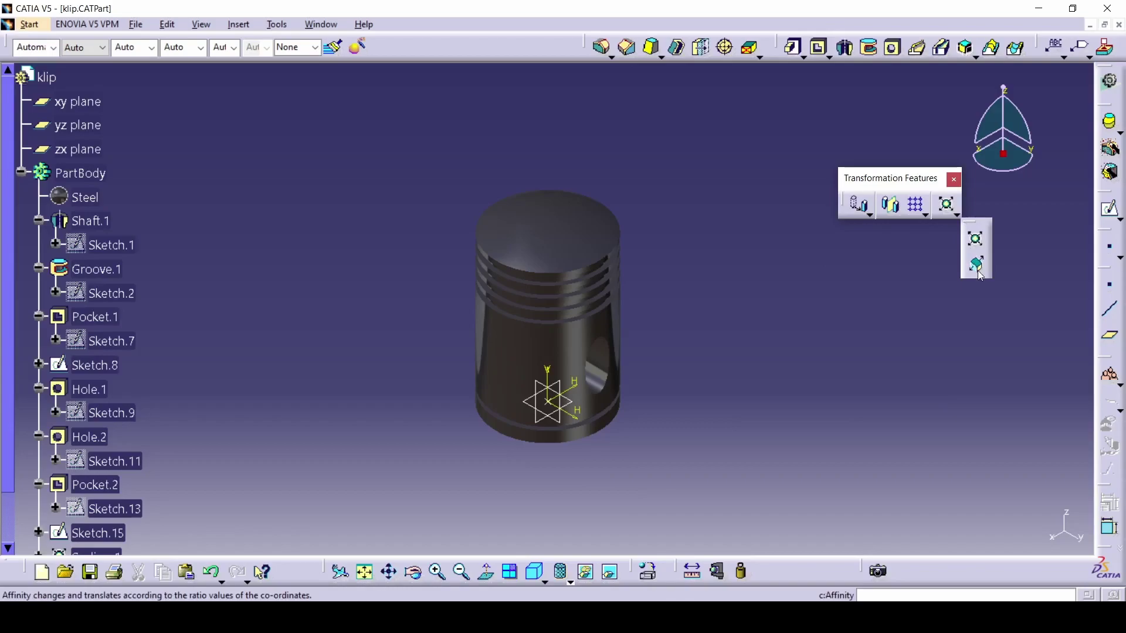
click(956, 212)
click(967, 265)
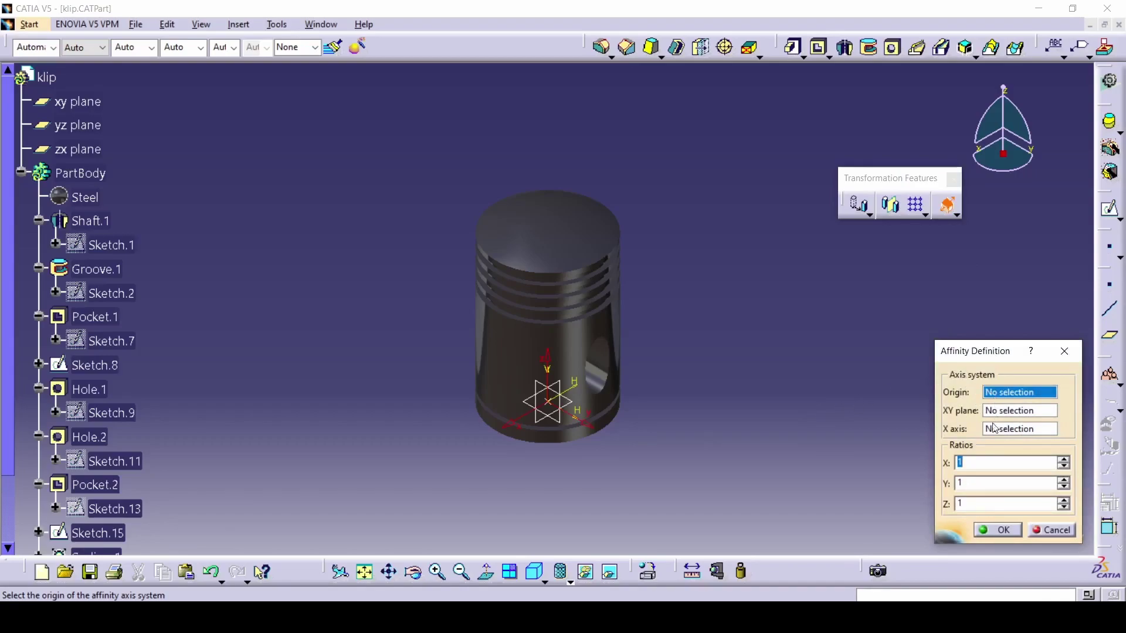
click(557, 407)
click(573, 408)
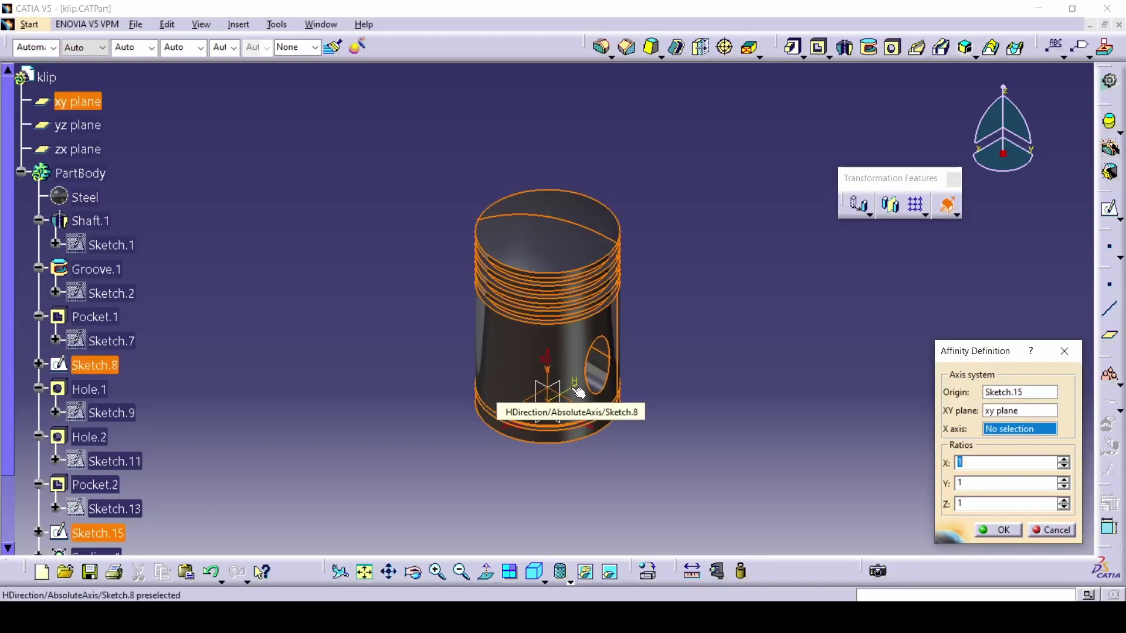
click(572, 387)
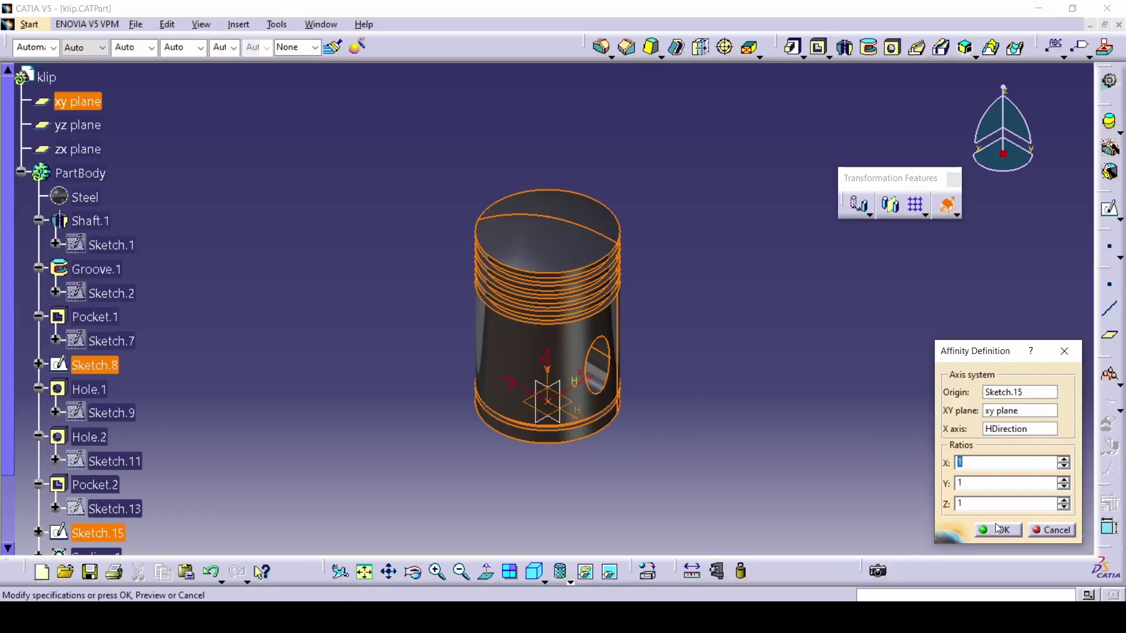
Set the affinity ratios to X 1, Y 2, Z 0.5 and confirm
click(997, 463)
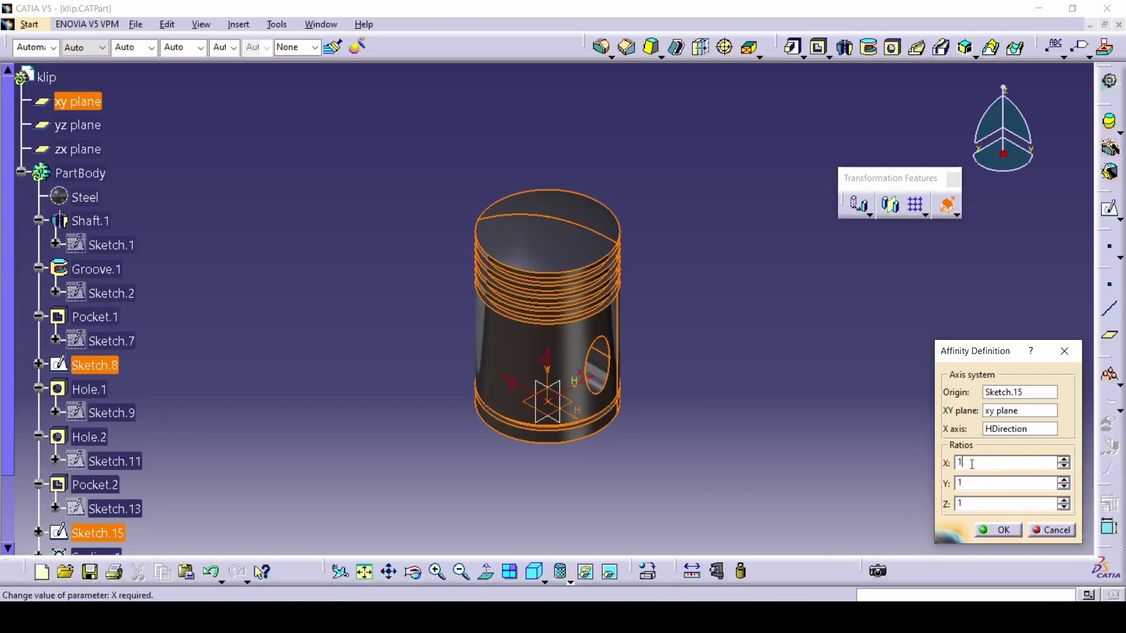
key(Tab)
key(Tab)
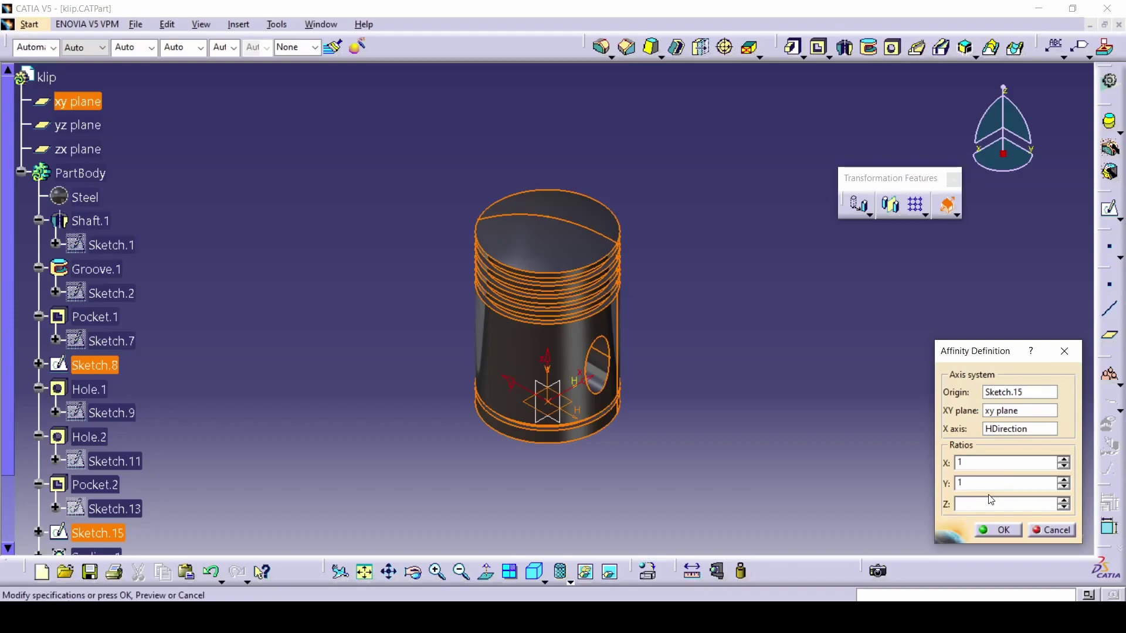
text(0.5)
key(shift+Tab)
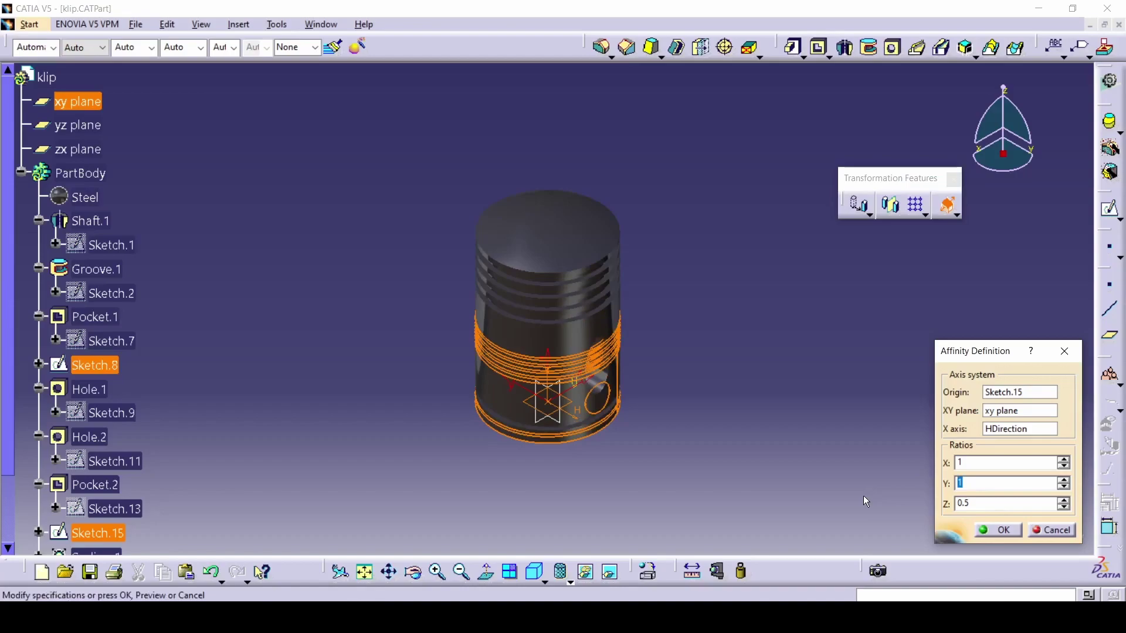
text(2)
click(983, 535)
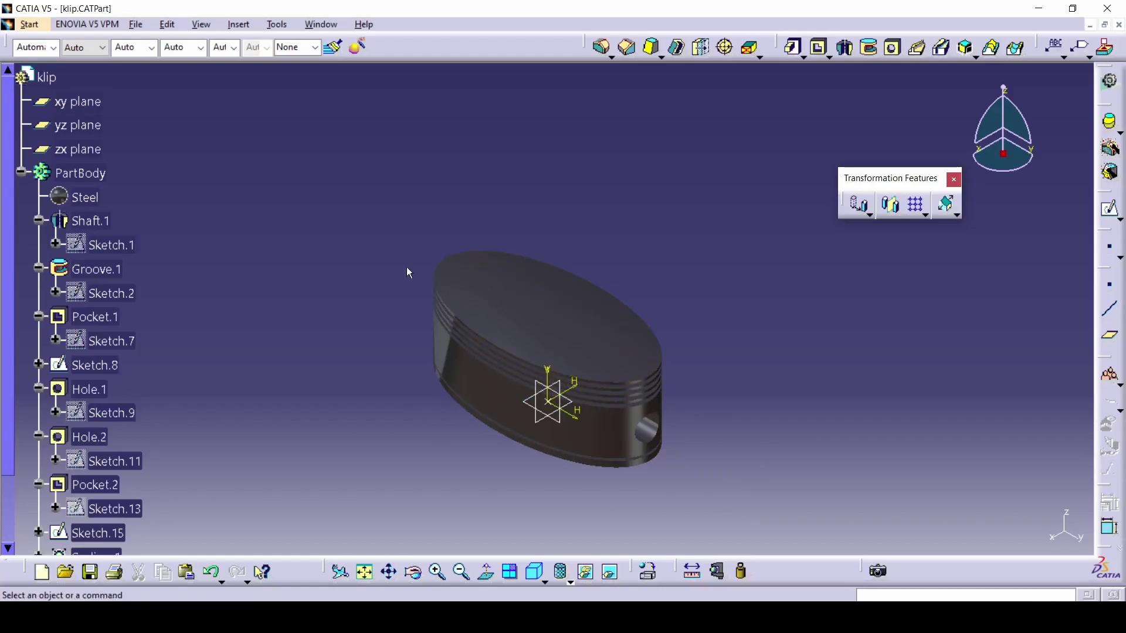
Delete the Affinity.1 feature from the tree
click(533, 414)
click(782, 330)
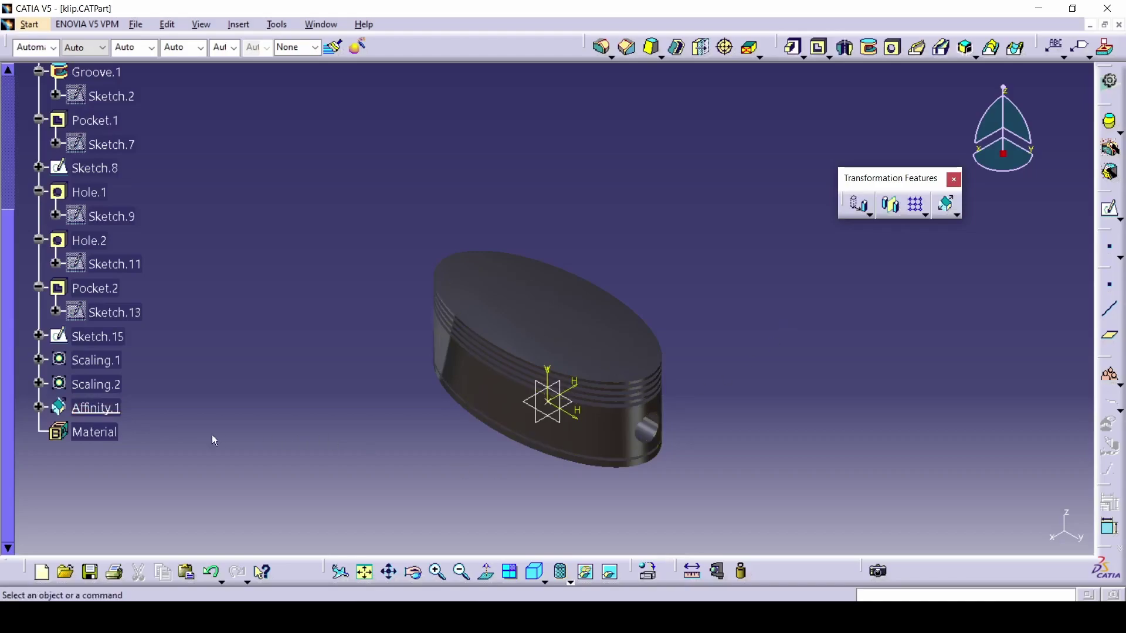
click(97, 408)
key(Delete)
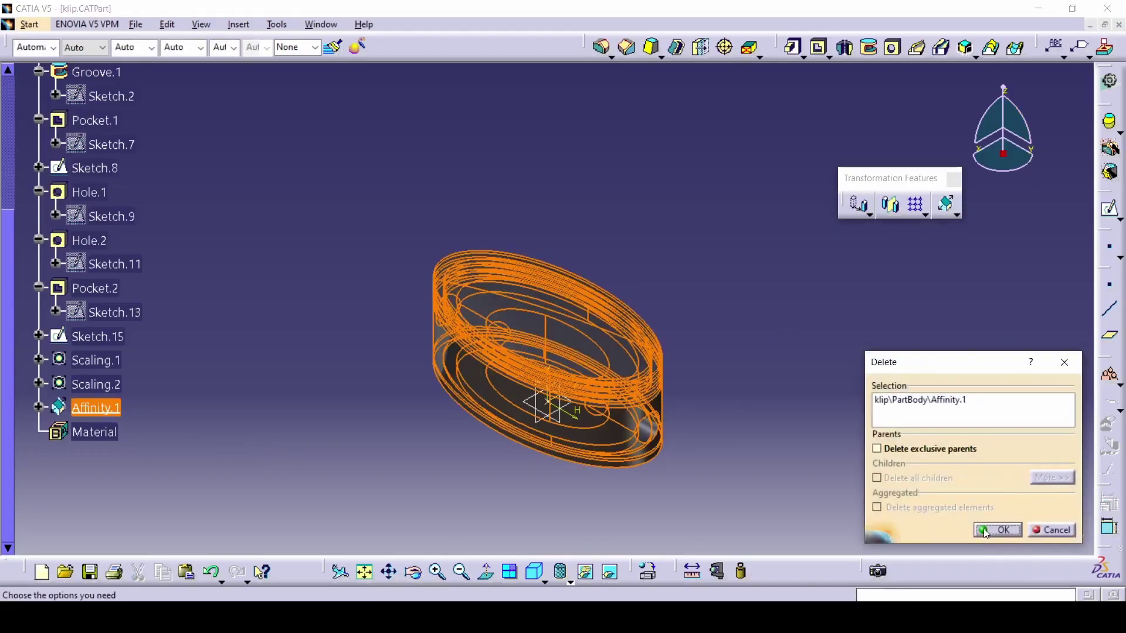
click(985, 530)
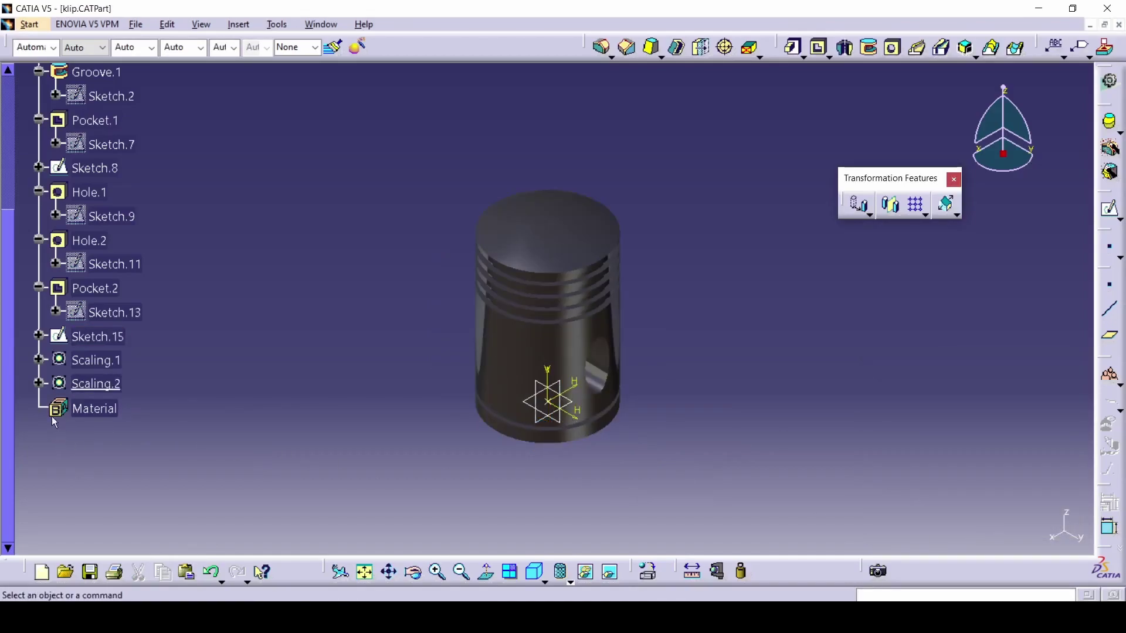
Delete the Scaling.2 feature, leaving only Scaling.1
click(105, 385)
key(Delete)
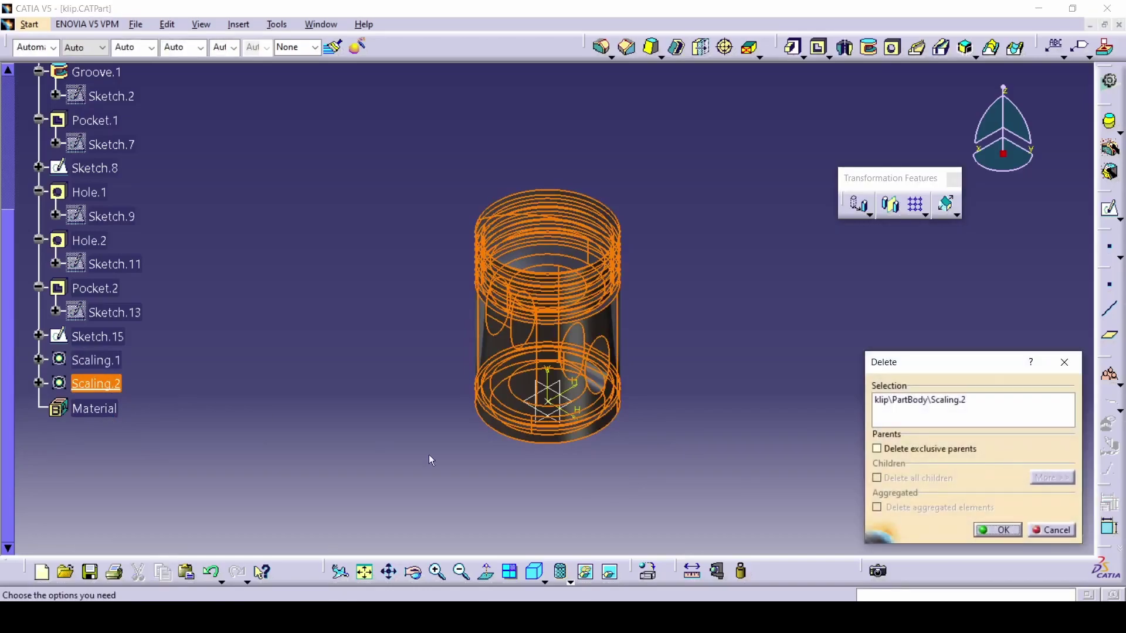
click(986, 530)
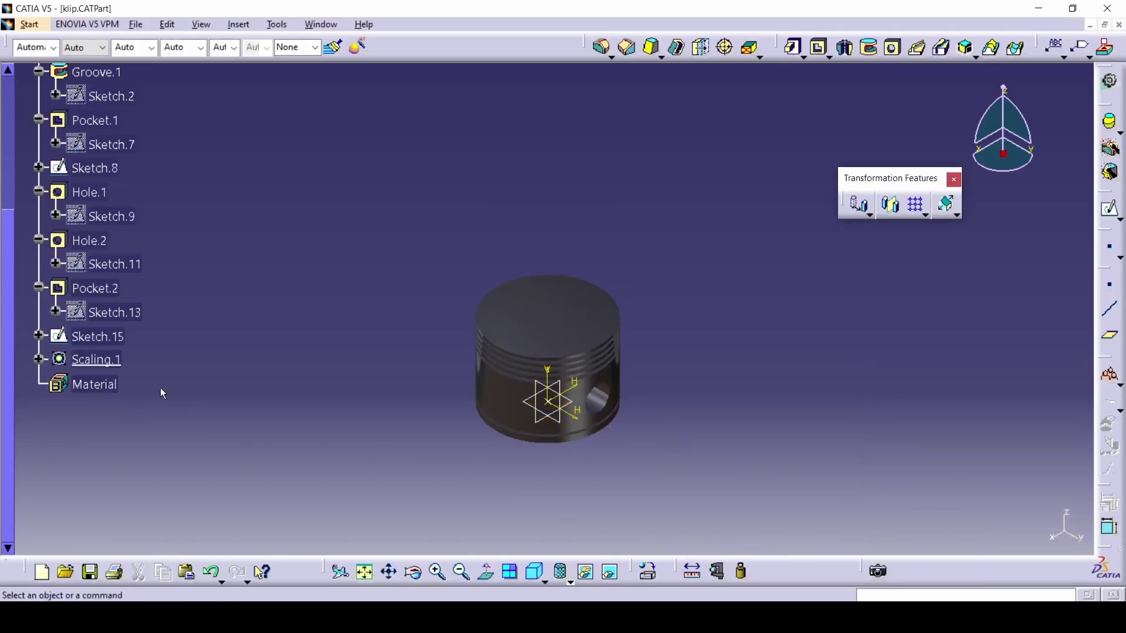
double_click(77, 365)
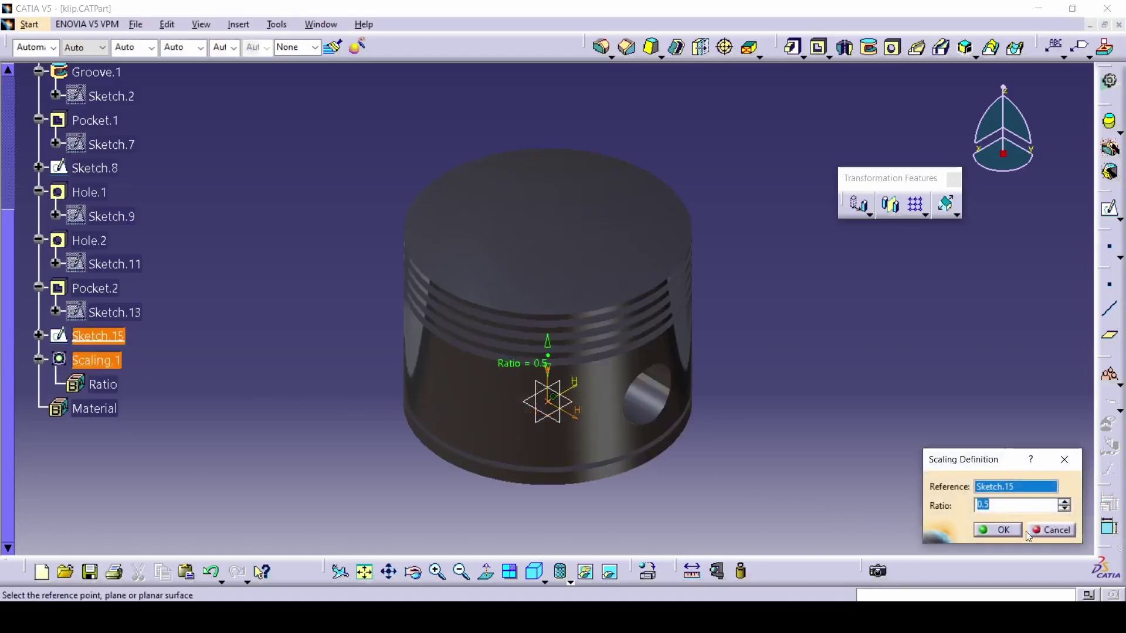
key(Return)
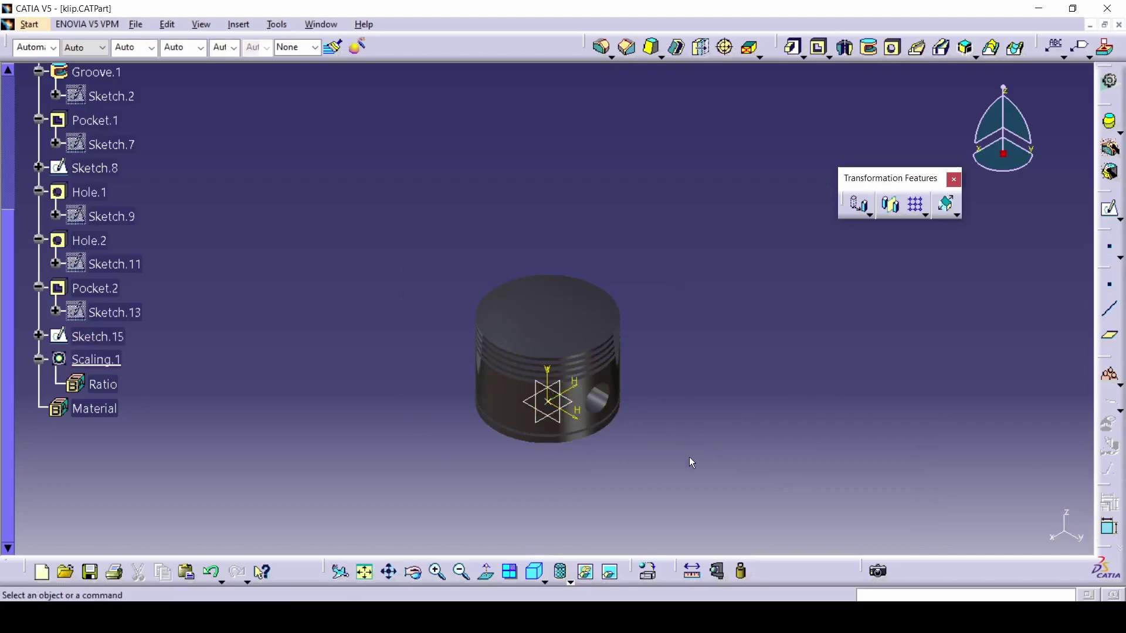
middle_drag(689, 457, 645, 386)
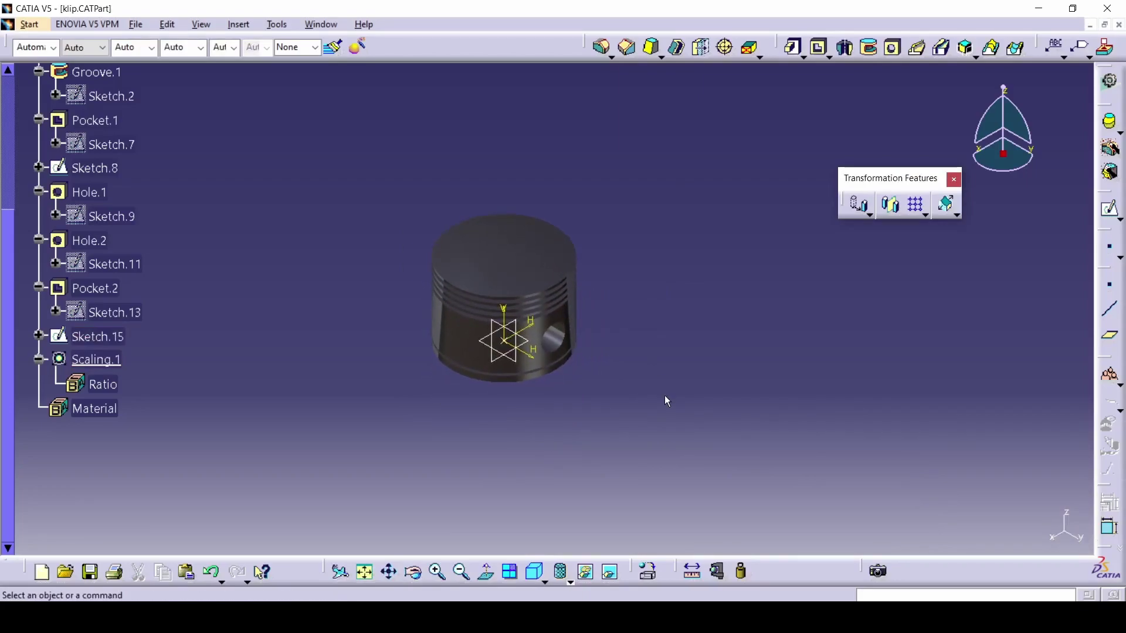